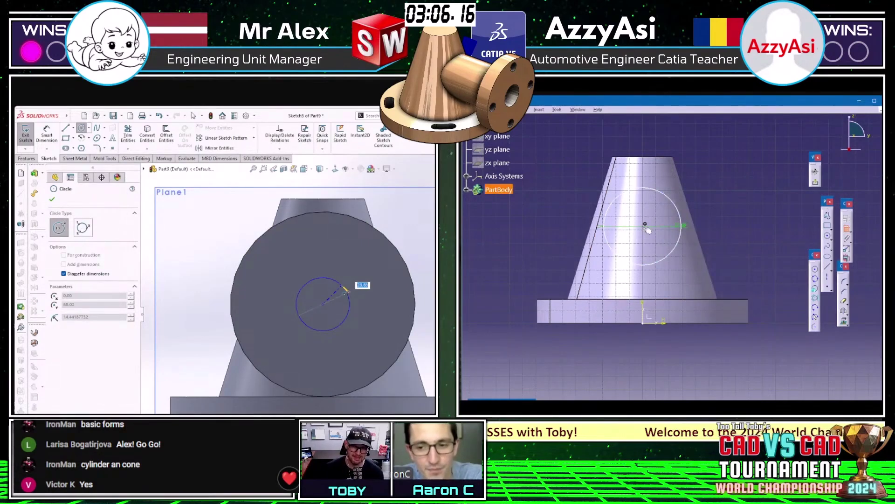
- Set the circle on the end flange to 30 mm diameter and cut-extrude it through the flange and branch toward the cone
{"action": "type", "text": "30"}
{"action": "key", "text": "Return"}
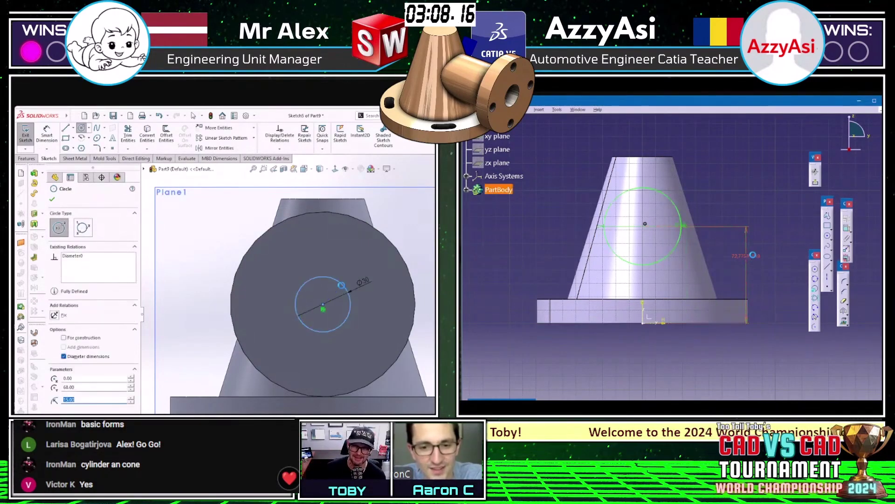
{"action": "key", "text": "c"}
{"action": "middle_click_drag", "start_coordinate": [333, 326], "coordinate": [257, 308]}
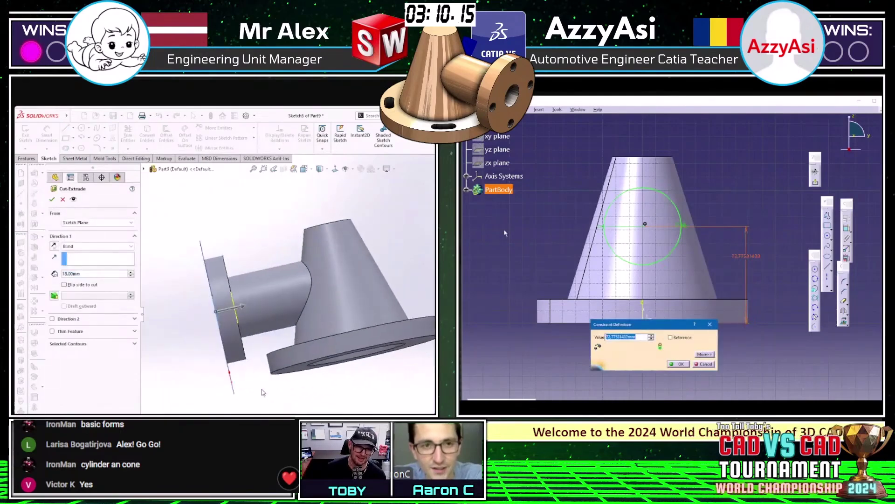
{"action": "left_click_drag", "start_coordinate": [248, 310], "coordinate": [342, 288]}
{"action": "key", "text": "Return"}
{"action": "middle_click_drag", "start_coordinate": [342, 293], "coordinate": [402, 329]}
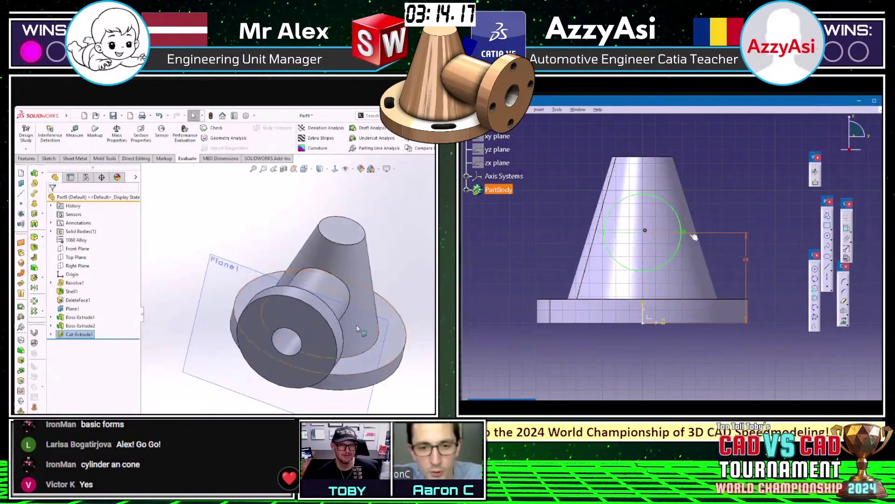
- Start a sketch on the end flange's face and draw a 12 mm circle vertically above the central bore
{"action": "left_click", "coordinate": [281, 307]}
{"action": "key", "text": "c"}
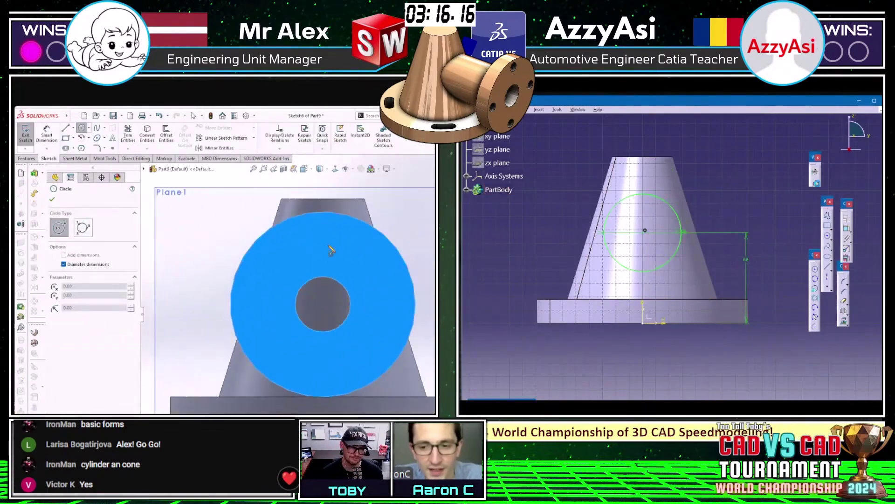
{"action": "left_click", "coordinate": [323, 304]}
{"action": "left_click", "coordinate": [323, 276]}
{"action": "middle_click_drag", "start_coordinate": [637, 226], "coordinate": [668, 321]}
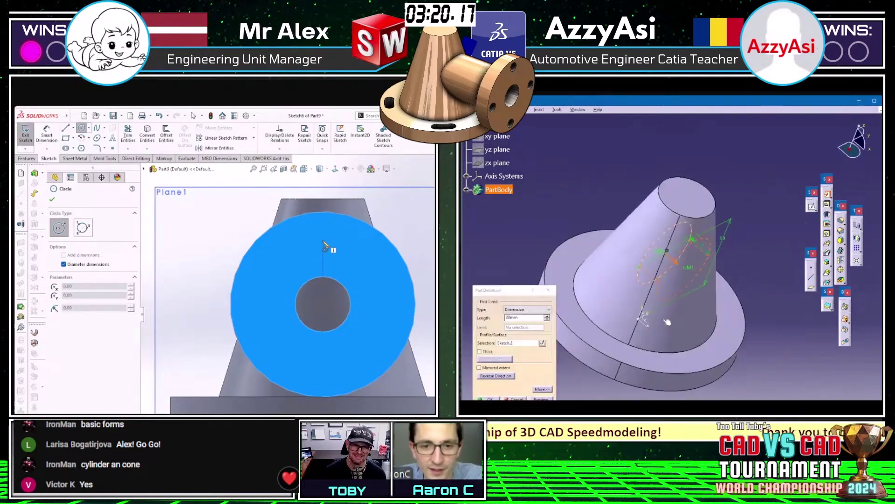
{"action": "left_click", "coordinate": [323, 240]}
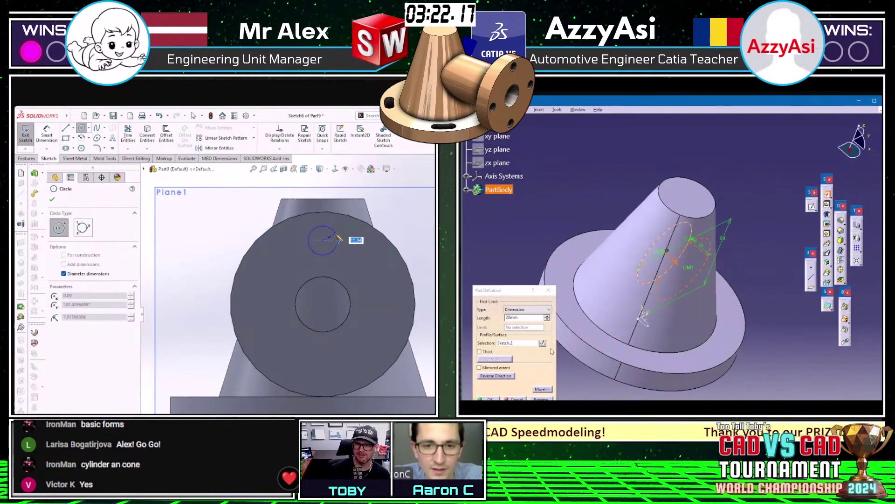
{"action": "left_click", "coordinate": [332, 244]}
{"action": "key", "text": "Escape"}
- Dimension the small circle's centre 40 mm from the centre of the bore
{"action": "left_click", "coordinate": [323, 241]}
{"action": "left_click", "coordinate": [345, 287]}
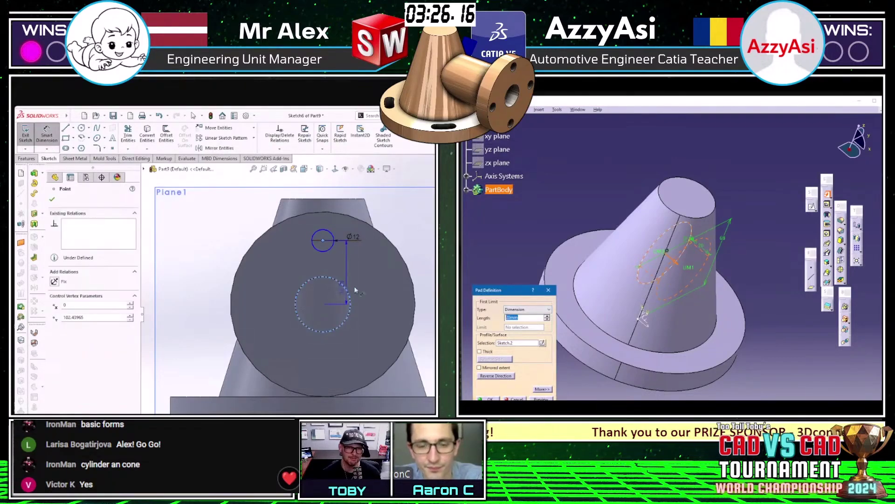
{"action": "left_click", "coordinate": [436, 285]}
{"action": "left_click", "coordinate": [419, 301]}
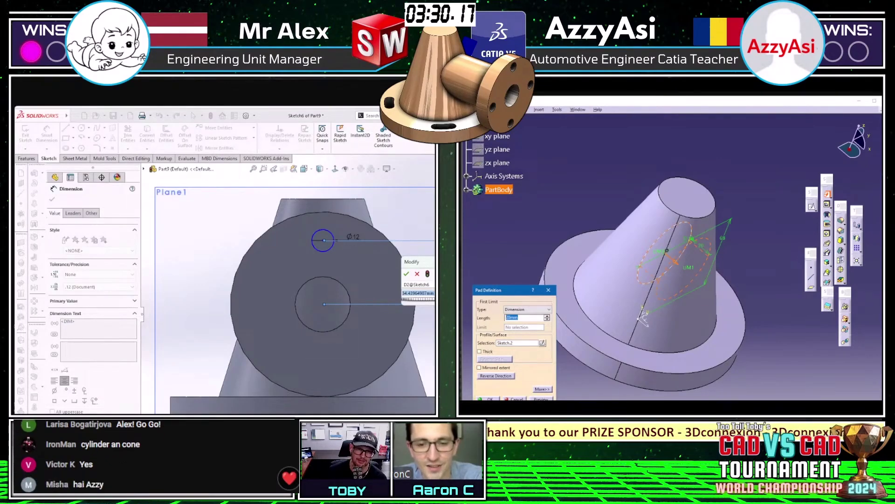
{"action": "type", "text": "40"}
{"action": "key", "text": "Return"}
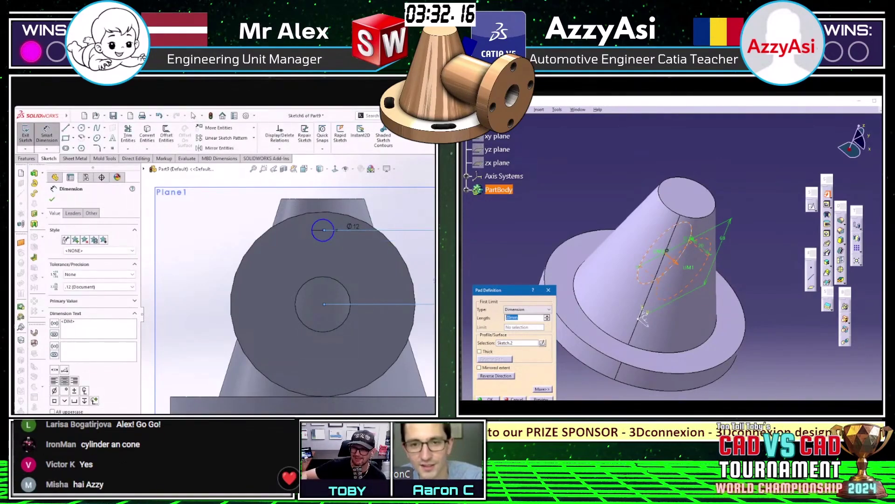
- Cut-extrude the 12 mm circle through the end flange, and set the branch pad's length to 120 mm in CATIA
{"action": "key", "text": "c"}
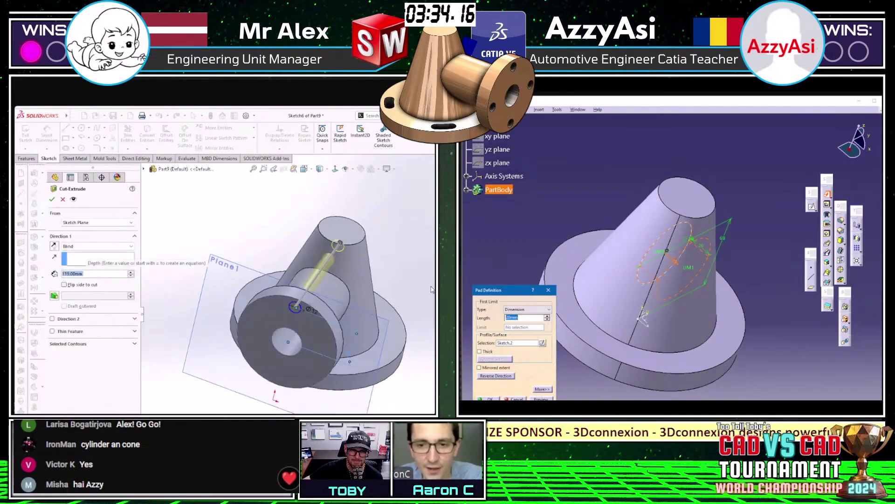
{"action": "left_click_drag", "start_coordinate": [341, 241], "coordinate": [310, 282]}
{"action": "type", "text": "20"}
{"action": "right_click", "coordinate": [310, 282]}
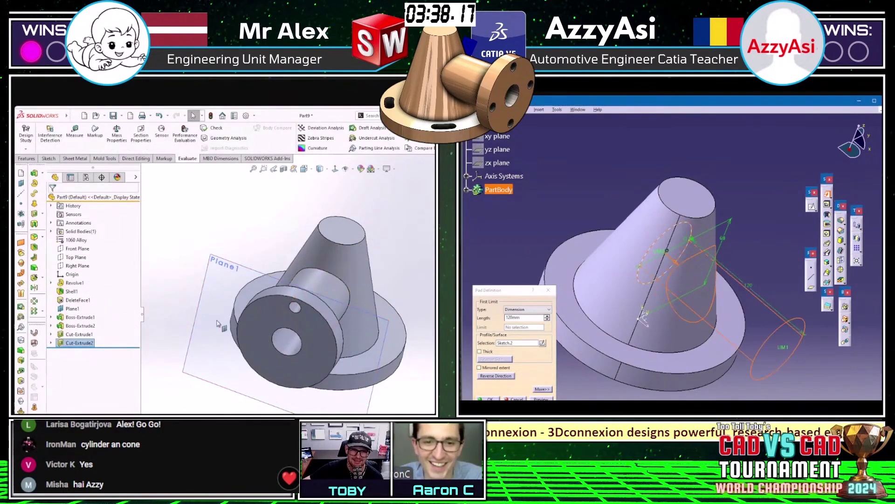
- Circular-pattern the 12 mm hole around the end flange with four equally spaced instances over 360 degrees
{"action": "key", "text": "p"}
{"action": "middle_click_drag", "start_coordinate": [700, 298], "coordinate": [733, 170]}
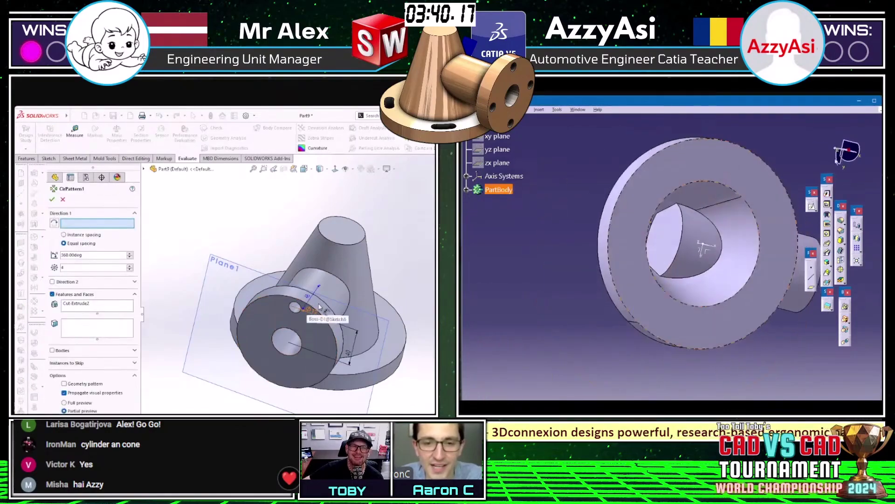
{"action": "left_click", "coordinate": [318, 385]}
{"action": "key", "text": "Return"}
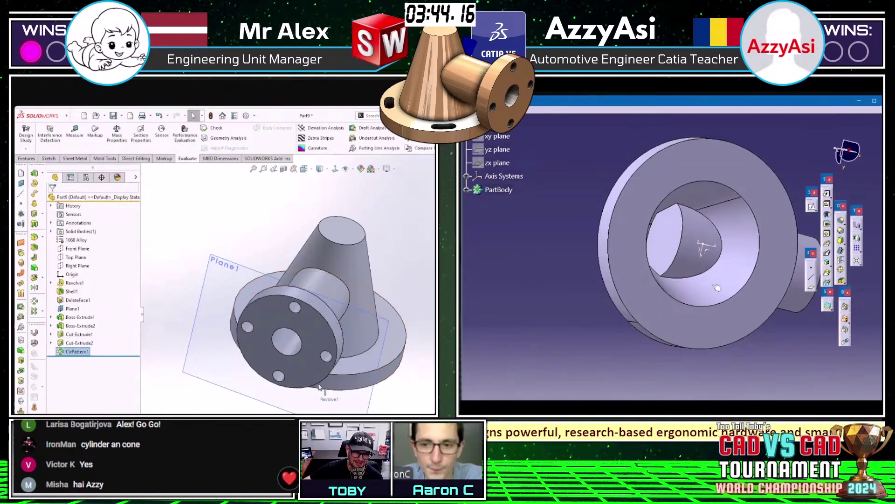
- Start a sketch in SolidWorks on the ring-shaped face of the base flange
{"action": "middle_click_drag", "start_coordinate": [717, 288], "coordinate": [594, 262]}
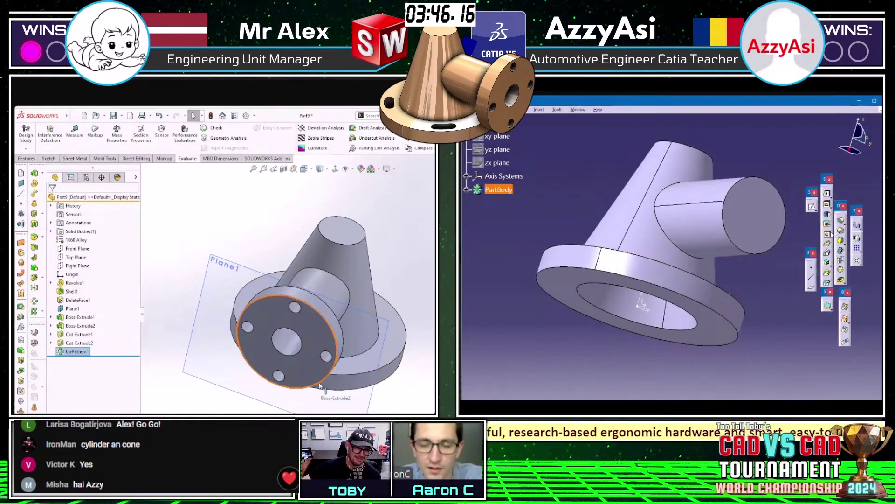
{"action": "middle_click_drag", "start_coordinate": [418, 350], "coordinate": [379, 236]}
{"action": "middle_click_drag", "start_coordinate": [542, 282], "coordinate": [602, 311]}
{"action": "left_click", "coordinate": [383, 224]}
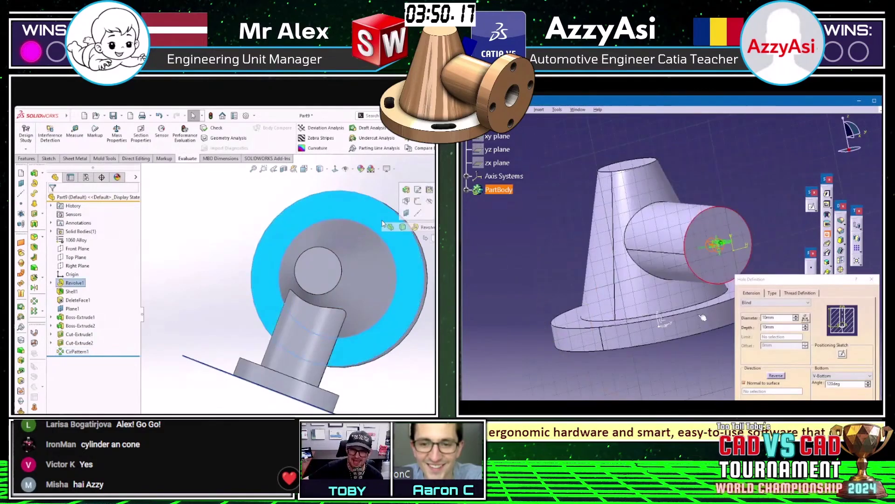
{"action": "left_click", "coordinate": [410, 204]}
- In CATIA, create a 30 mm diameter hole in the branch's end face with its extent set to Up To Next
{"action": "double_click", "coordinate": [770, 317]}
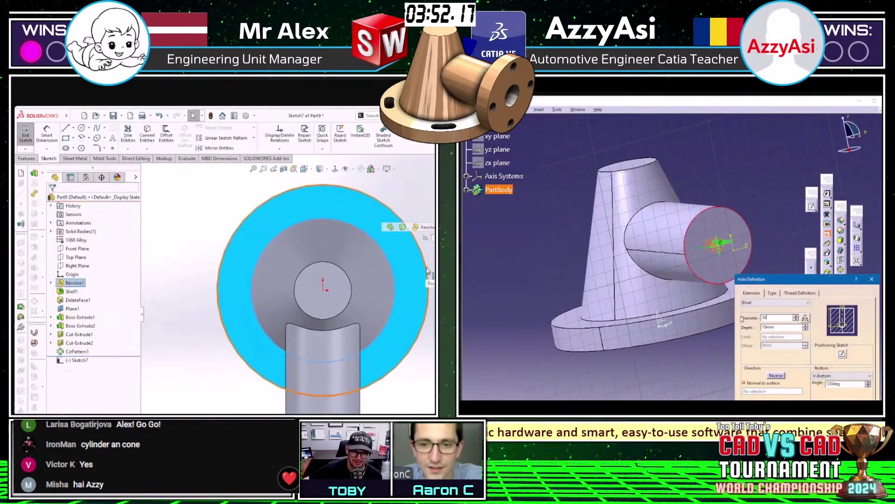
{"action": "left_click", "coordinate": [758, 302]}
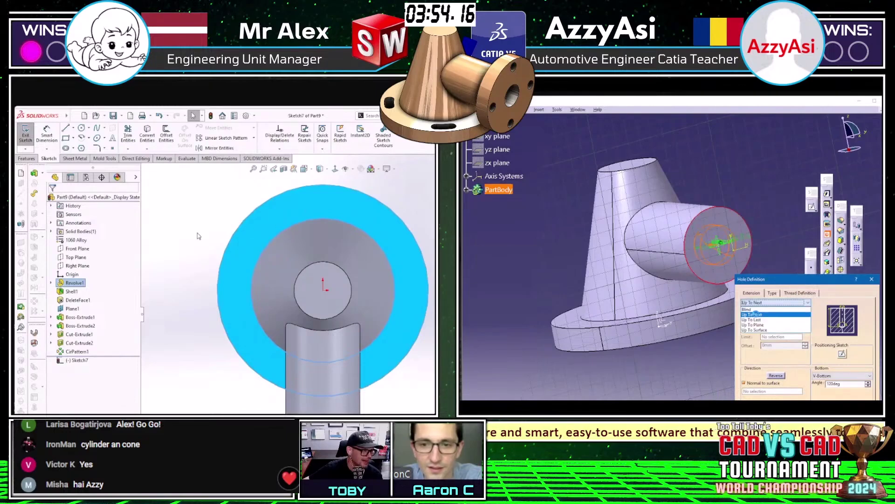
{"action": "left_click", "coordinate": [757, 316]}
{"action": "key", "text": "Return"}
{"action": "middle_click_drag", "start_coordinate": [705, 196], "coordinate": [659, 182]}
- Sketch a 140 mm circle centred on the origin on the SolidWorks base flange, and redefine the CATIA branch hole's extent as Up To Next
{"action": "key", "text": "c"}
{"action": "left_click", "coordinate": [323, 290]}
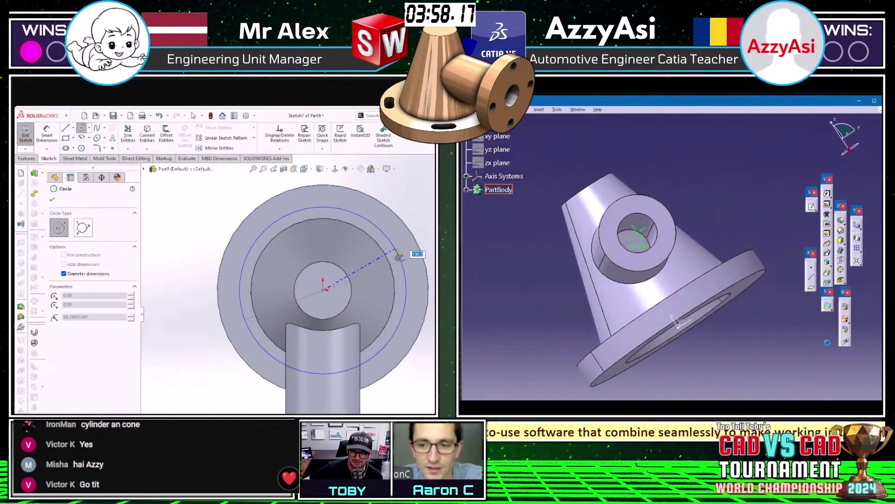
{"action": "left_click", "coordinate": [774, 304]}
{"action": "left_click", "coordinate": [757, 315]}
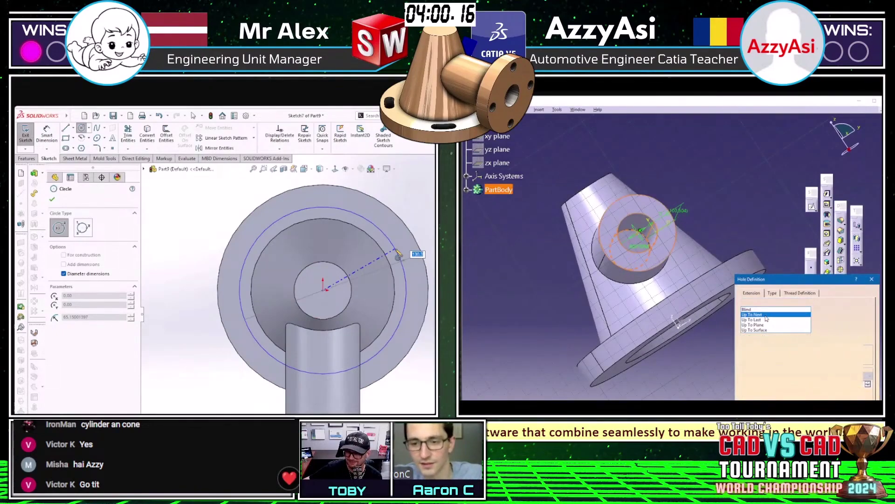
{"action": "type", "text": "140"}
{"action": "left_click", "coordinate": [788, 407]}
{"action": "key", "text": "Return"}
- Start a sketch facing the branch end in CATIA, and convert the 140 mm circle in SolidWorks to construction geometry
{"action": "middle_click_drag", "start_coordinate": [718, 362], "coordinate": [722, 344]}
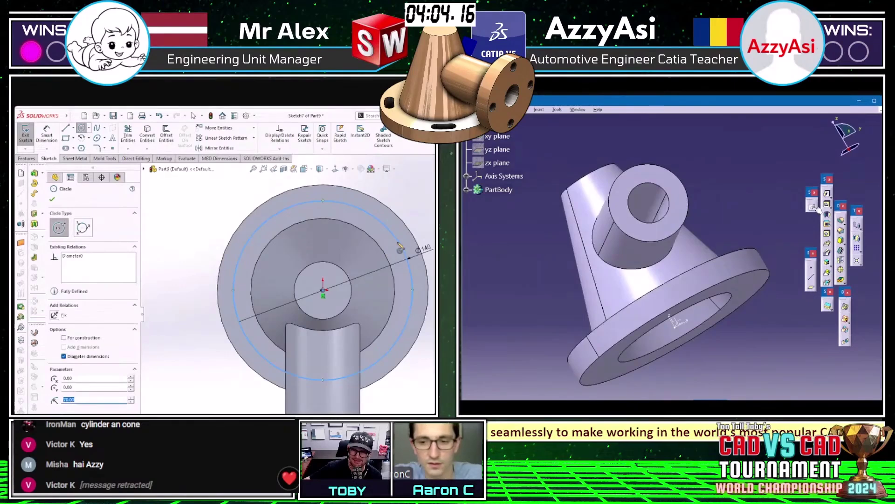
{"action": "left_click", "coordinate": [813, 208]}
{"action": "right_click", "coordinate": [397, 240]}
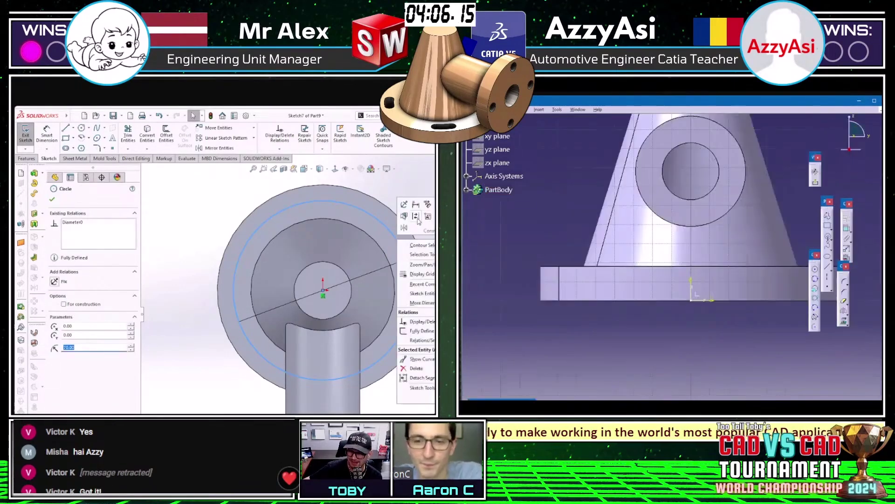
{"action": "left_click", "coordinate": [417, 218]}
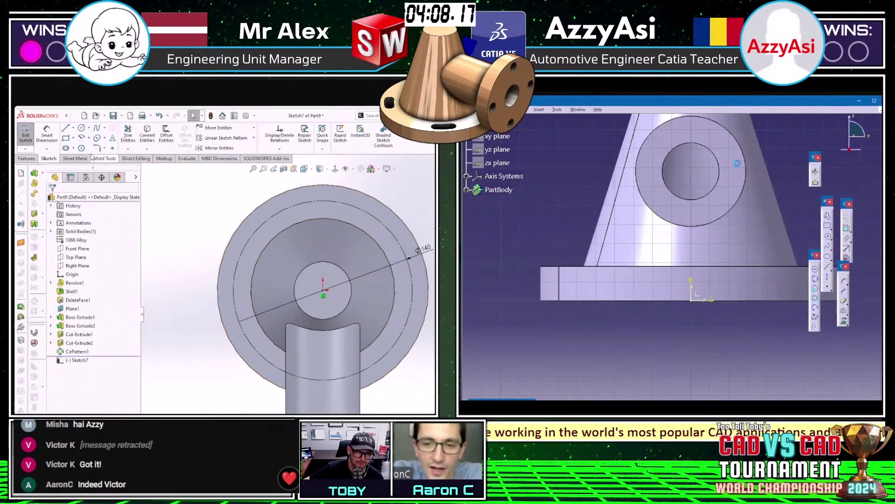
- In CATIA, sketch a circle around the branch end and constrain it concentric with the branch's outer edge
{"action": "middle_click_drag", "start_coordinate": [737, 164], "coordinate": [731, 222]}
{"action": "left_click", "coordinate": [687, 231]}
{"action": "left_click", "coordinate": [763, 232]}
{"action": "left_click", "coordinate": [846, 219]}
{"action": "left_click", "coordinate": [849, 230]}
{"action": "left_click", "coordinate": [73, 149]}
{"action": "left_click", "coordinate": [687, 231]}
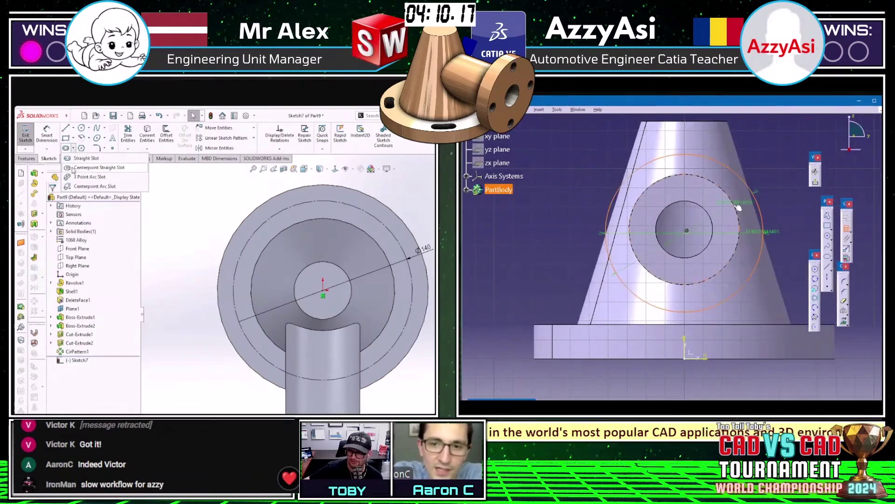
{"action": "left_click", "coordinate": [734, 207]}
{"action": "right_click", "coordinate": [767, 166]}
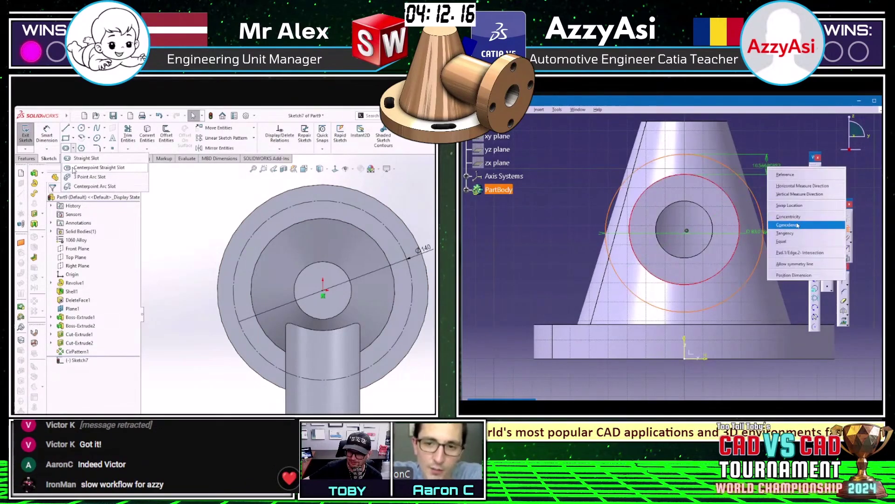
{"action": "left_click", "coordinate": [803, 216]}
{"action": "middle_click_drag", "start_coordinate": [749, 198], "coordinate": [765, 215]}
{"action": "left_click", "coordinate": [73, 186]}
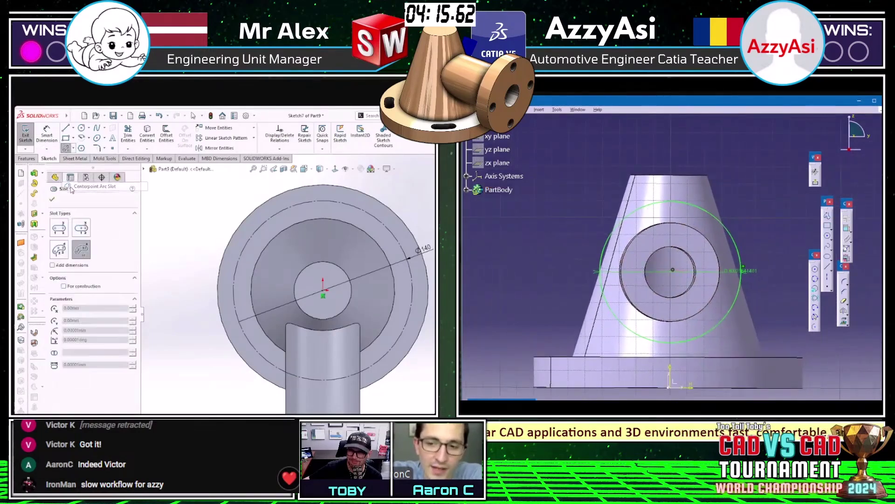
{"action": "left_click", "coordinate": [243, 249]}
{"action": "middle_click_drag", "start_coordinate": [698, 336], "coordinate": [789, 285]}
{"action": "key", "text": "Escape"}
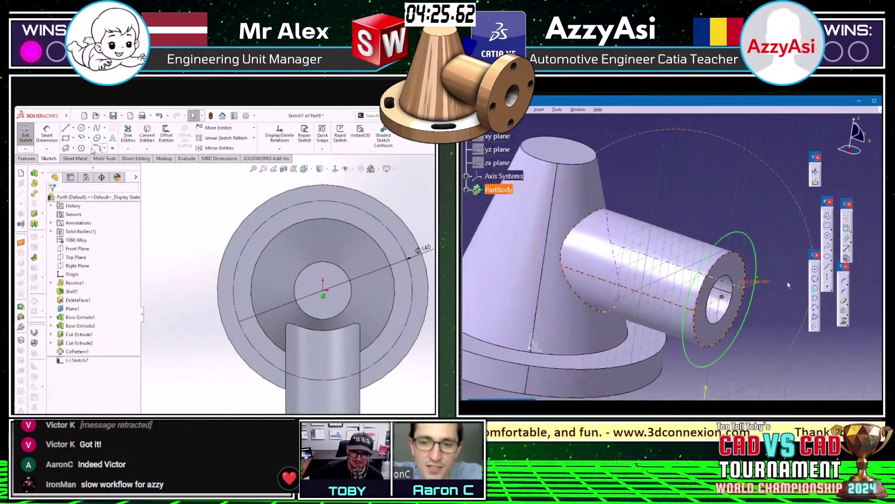
- Begin a centerpoint arc slot on the SolidWorks construction circle, and set the CATIA circle's diameter to 100 mm
{"action": "left_click", "coordinate": [65, 148]}
{"action": "double_click", "coordinate": [752, 282]}
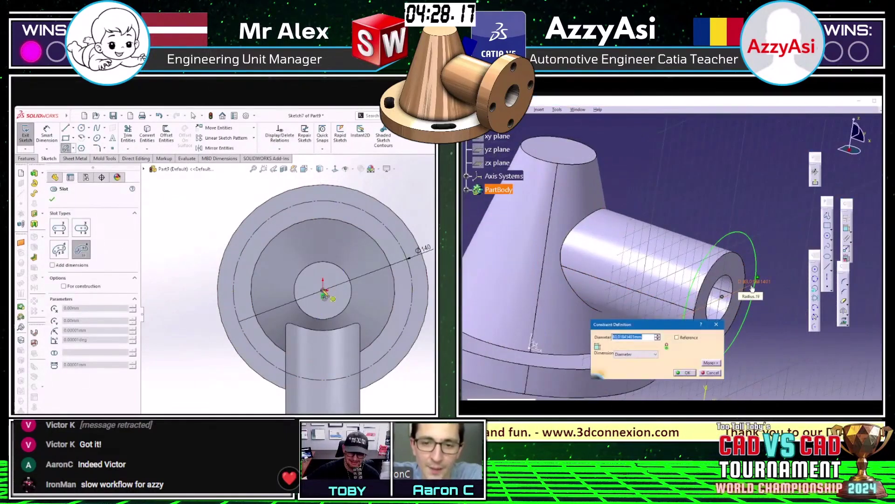
{"action": "left_click", "coordinate": [277, 223]}
{"action": "type", "text": "100"}
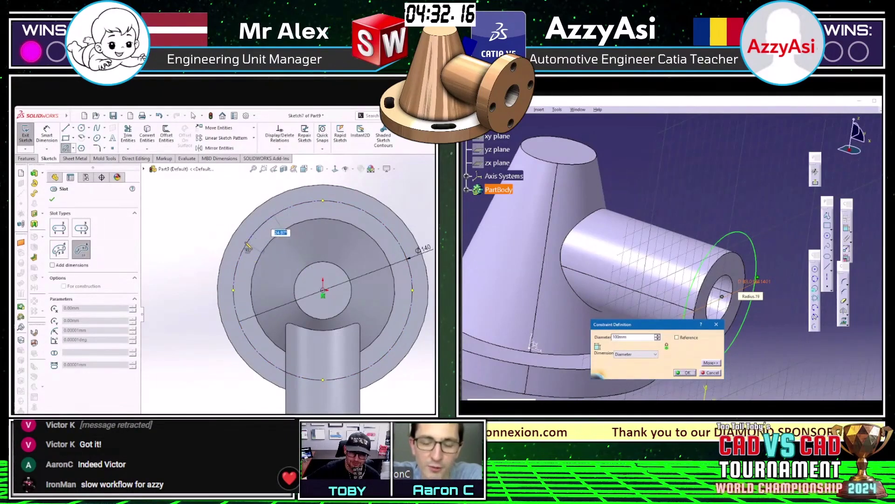
{"action": "key", "text": "Return"}
- Complete the arc slot about 17 mm wide spanning about 25 degrees on the base flange, and exit the 100 mm circle's sketch in CATIA
{"action": "left_click", "coordinate": [247, 245]}
{"action": "left_click", "coordinate": [815, 182]}
{"action": "mouse_move", "coordinate": [783, 240]}
{"action": "middle_mouse_down"}
{"action": "mouse_move", "coordinate": [742, 246]}
{"action": "mouse_move", "coordinate": [800, 232]}
{"action": "middle_mouse_up"}
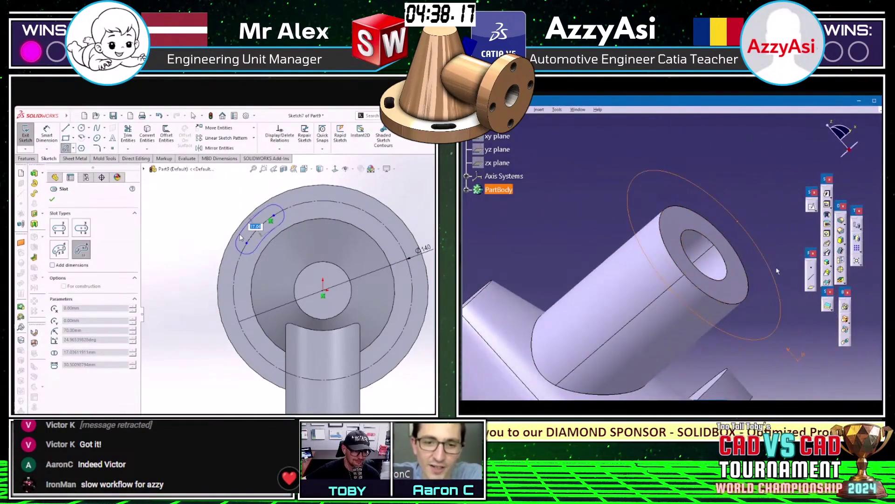
{"action": "left_click", "coordinate": [241, 237]}
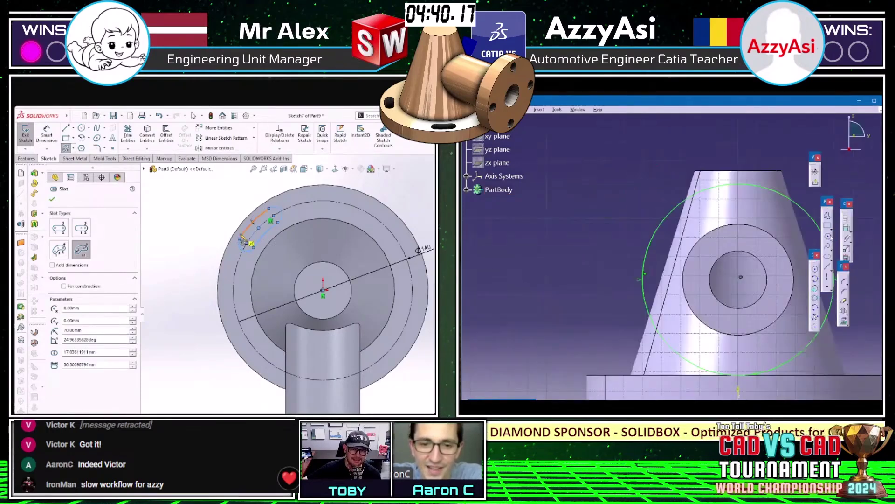
- Draw construction lines from the slot's midpoint to the origin and horizontally from the origin to the base flange's outer edge
{"action": "key", "text": "l"}
{"action": "left_click", "coordinate": [260, 230]}
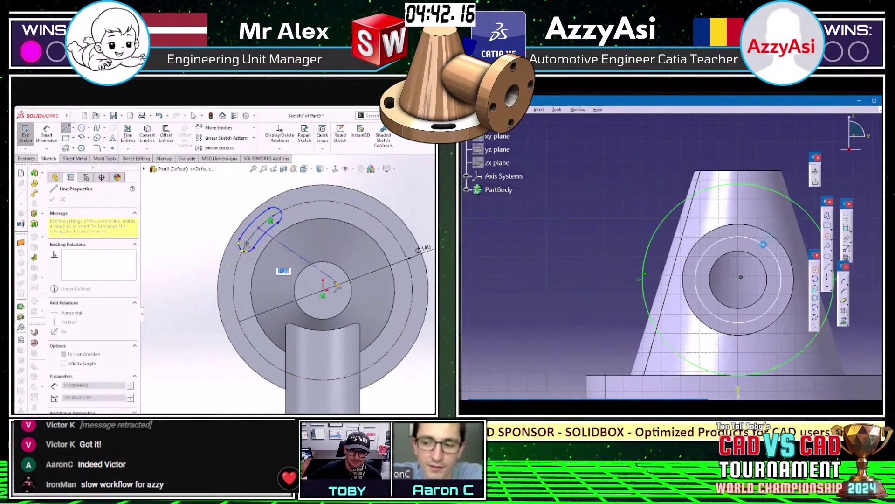
{"action": "left_click", "coordinate": [323, 290]}
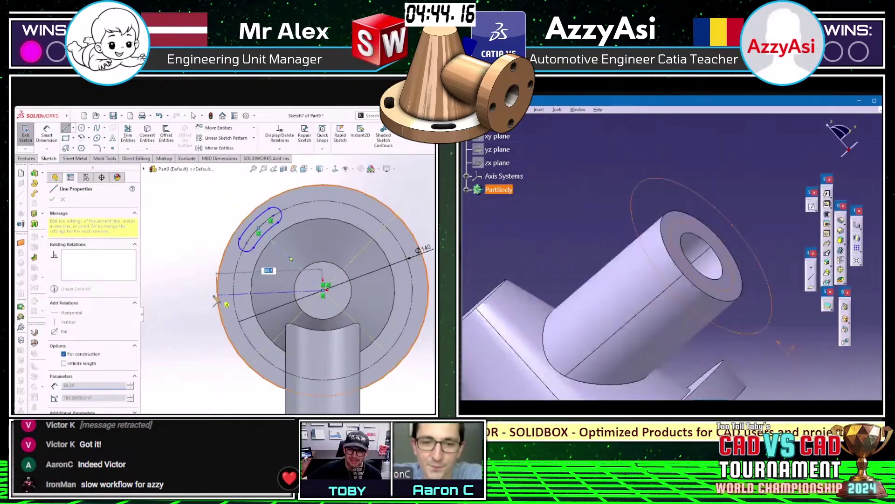
{"action": "left_click", "coordinate": [218, 291]}
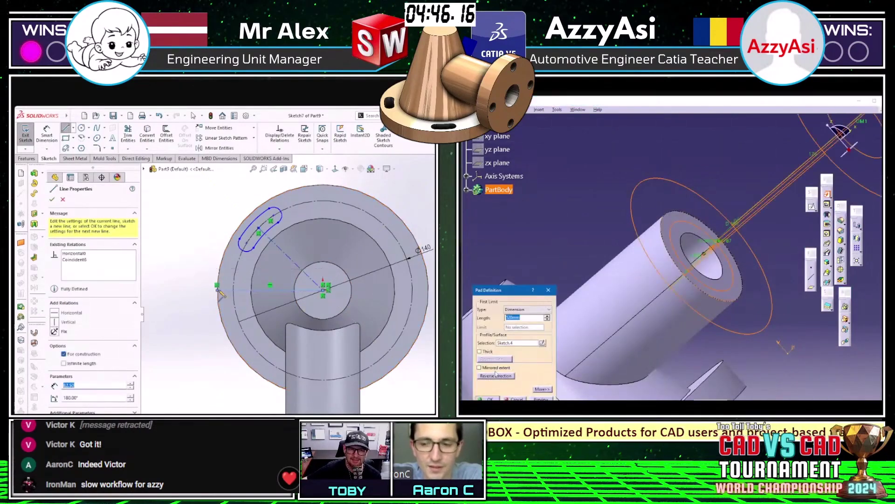
{"action": "key", "text": "Escape"}
- Set the angle between the slot's construction lines to 45° in SolidWorks, and pad the branch-end circle 18 mm in the reversed direction in CATIA
{"action": "key", "text": "d"}
{"action": "left_click", "coordinate": [495, 375]}
{"action": "left_click_drag", "start_coordinate": [275, 293], "coordinate": [286, 266]}
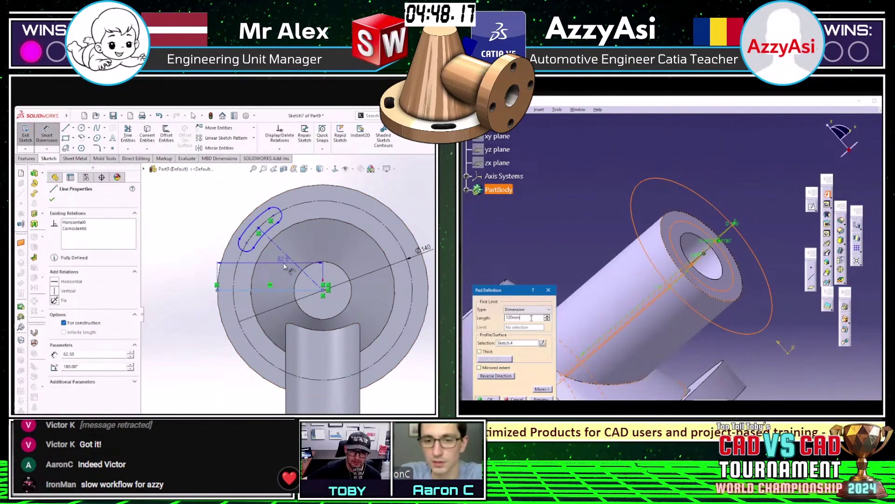
{"action": "left_click", "coordinate": [285, 257]}
{"action": "left_click", "coordinate": [276, 266]}
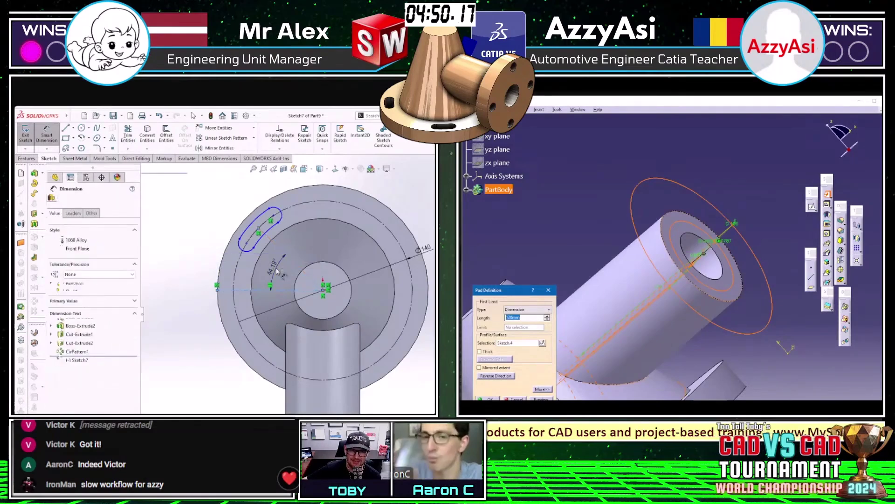
{"action": "type", "text": "1845"}
{"action": "key", "text": "Return"}
{"action": "scroll", "coordinate": [210, 229], "scroll_direction": "down", "scroll_amount": 2}
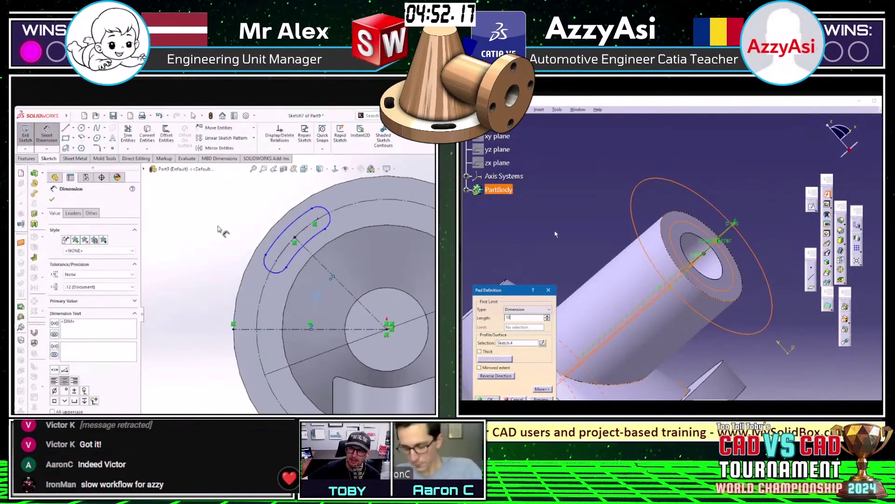
{"action": "left_click", "coordinate": [541, 399]}
{"action": "middle_click_drag", "start_coordinate": [607, 327], "coordinate": [641, 321]}
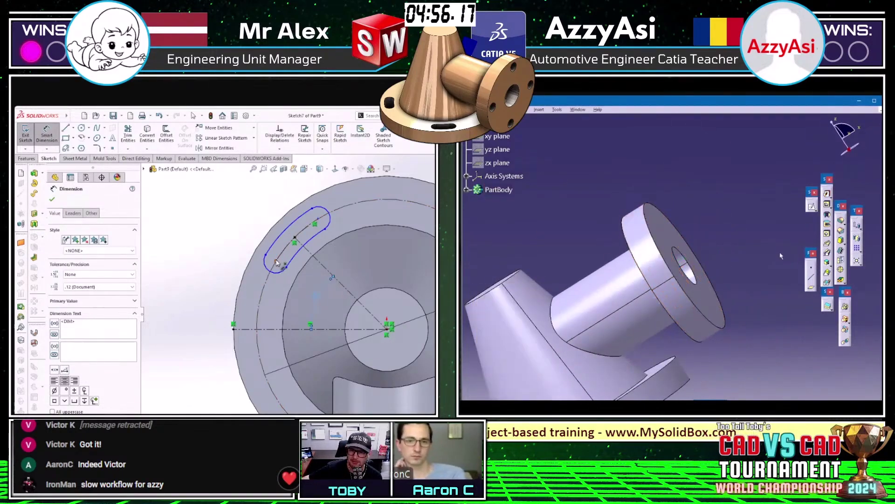
- Draw construction lines from both slot end centers to the origin in SolidWorks, and start a point sketch on the branch flange face in CATIA
{"action": "left_click", "coordinate": [674, 237]}
{"action": "key", "text": "l"}
{"action": "left_click", "coordinate": [276, 262]}
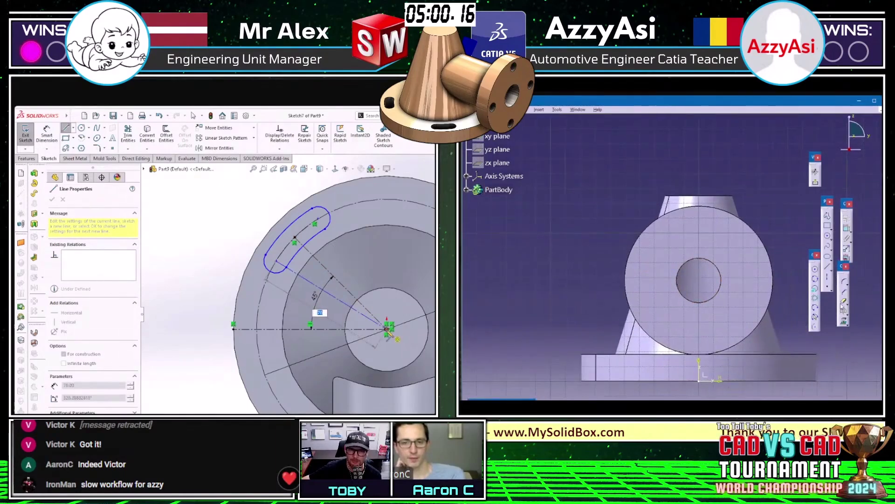
{"action": "left_click", "coordinate": [387, 328]}
{"action": "left_click", "coordinate": [319, 218]}
{"action": "left_click", "coordinate": [830, 288]}
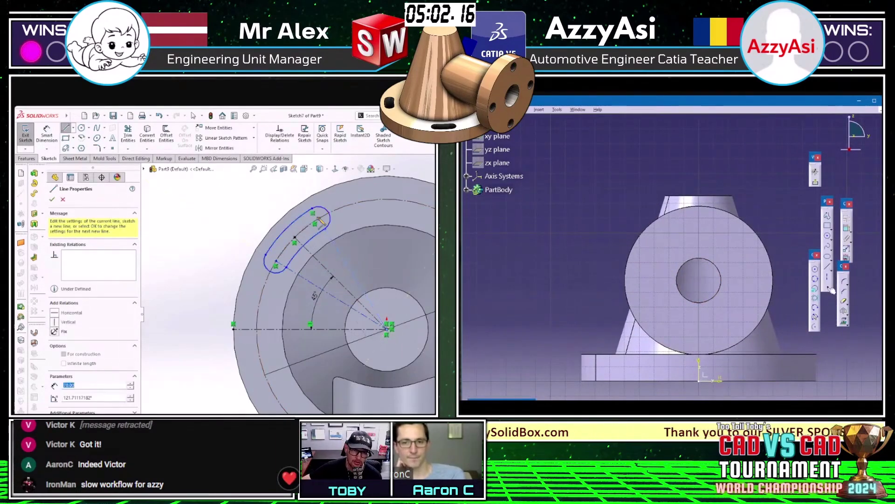
- Set the angle between the slot's middle and end construction lines to 8° in SolidWorks, and place a point above the bore in CATIA
{"action": "key", "text": "d"}
{"action": "left_click", "coordinate": [347, 265]}
{"action": "left_click", "coordinate": [701, 218]}
{"action": "left_click", "coordinate": [847, 228]}
{"action": "left_click", "coordinate": [325, 268]}
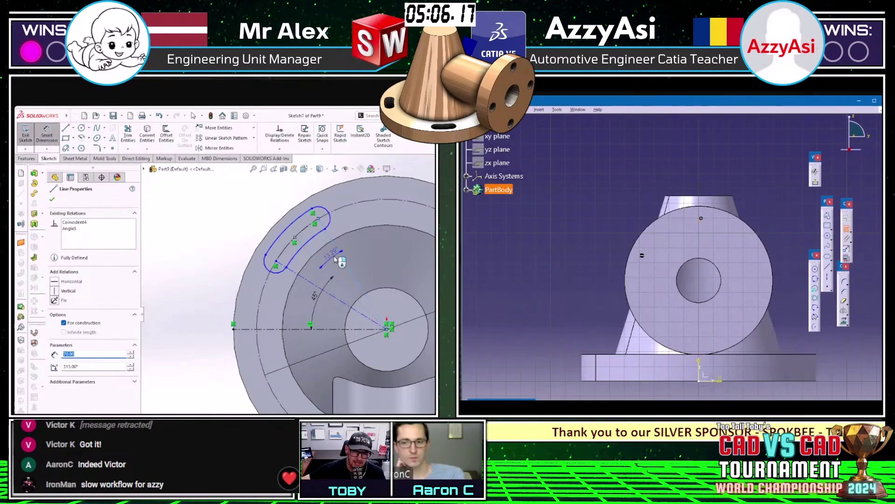
{"action": "left_click", "coordinate": [340, 260]}
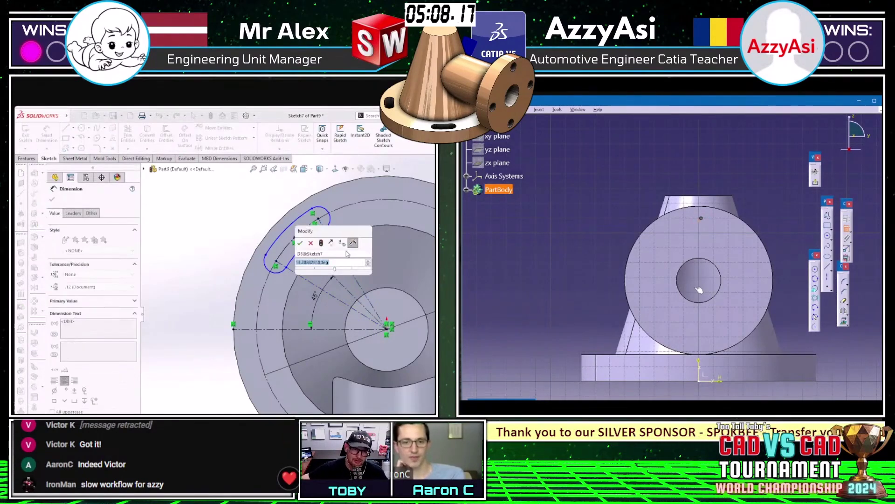
{"action": "key", "text": "Return"}
- Dimension the slot's width in SolidWorks, and set the CATIA point's distance from the bore center to 80/2 mm
{"action": "scroll", "coordinate": [320, 250], "scroll_direction": "up", "scroll_amount": 2}
{"action": "double_click", "coordinate": [577, 233]}
{"action": "left_click", "coordinate": [308, 250]}
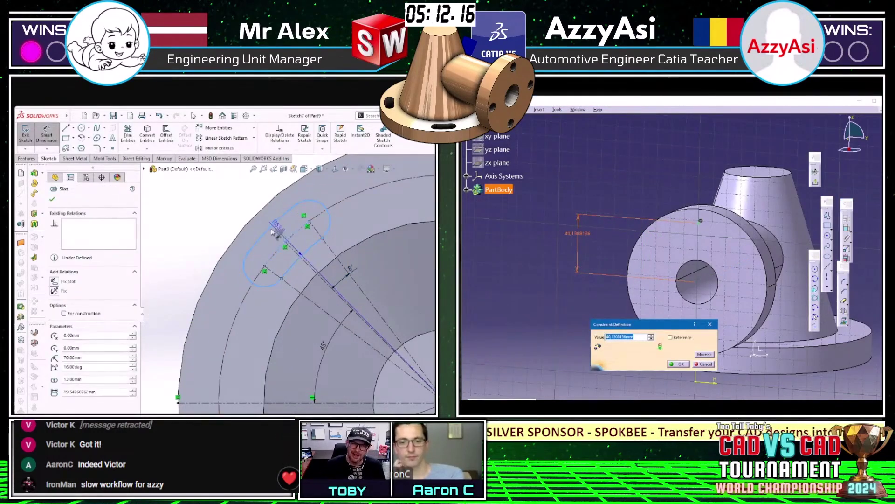
{"action": "left_click", "coordinate": [303, 230]}
{"action": "type", "text": "80/2"}
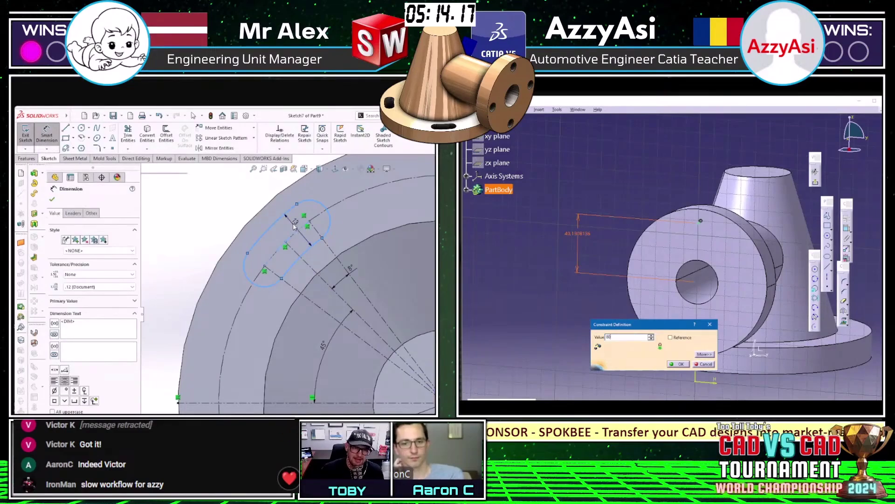
{"action": "left_click", "coordinate": [281, 219]}
{"action": "key", "text": "Return"}
- Cut the arc slot through the base flange in SolidWorks, and exit the bolt-hole point sketch in CATIA
{"action": "key", "text": "c"}
{"action": "key", "text": "Return"}
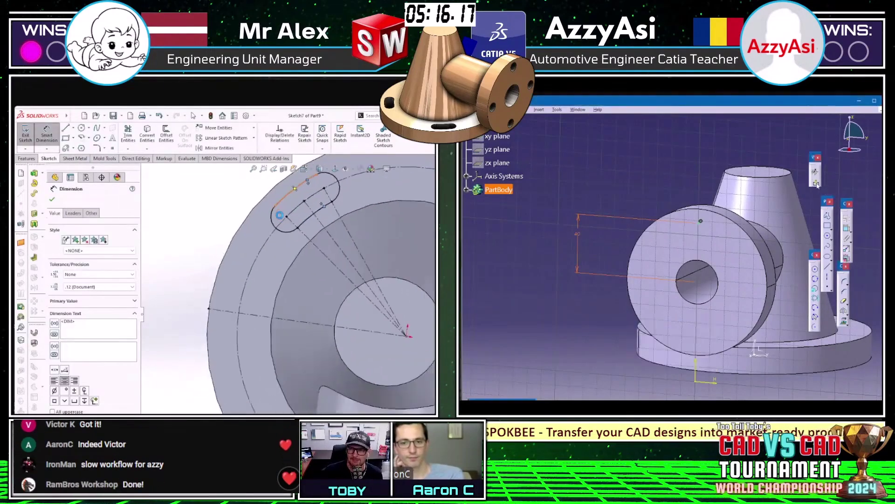
{"action": "left_click", "coordinate": [815, 183]}
{"action": "key", "text": "Return"}
{"action": "mouse_move", "coordinate": [609, 283]}
{"action": "middle_mouse_down"}
{"action": "mouse_move", "coordinate": [547, 305]}
{"action": "mouse_move", "coordinate": [556, 303]}
{"action": "middle_mouse_up"}
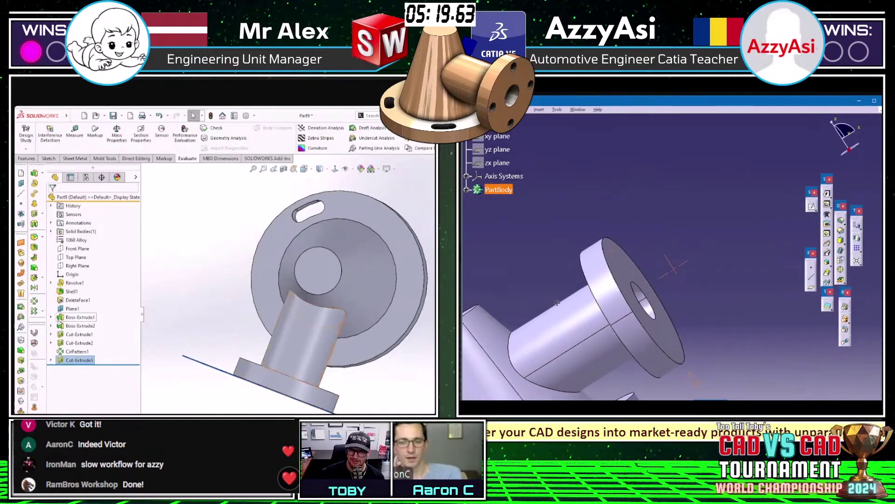
- In SolidWorks, pattern the slot cut around the base flange's circular edge with 4 equally spaced instances over 360°
{"action": "left_click", "coordinate": [34, 302]}
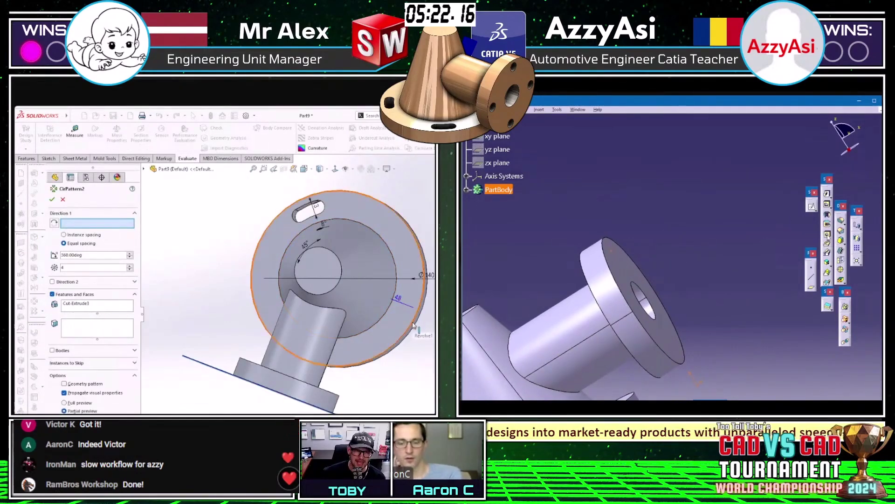
{"action": "left_click", "coordinate": [413, 325]}
{"action": "right_click", "coordinate": [414, 325]}
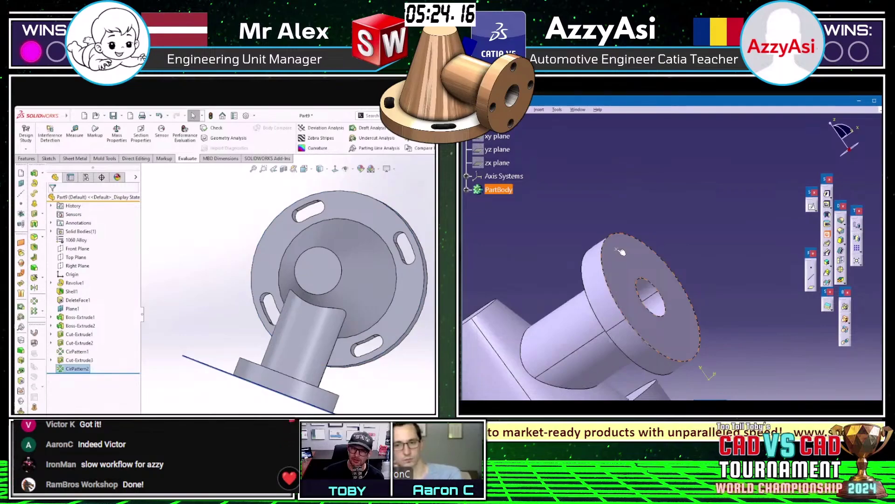
- In CATIA, create a 12 mm hole at the sketched point on the branch flange
{"action": "left_click", "coordinate": [621, 252]}
{"action": "middle_click_drag", "start_coordinate": [369, 201], "coordinate": [417, 358]}
{"action": "type", "text": "12mm"}
{"action": "key", "text": "Return"}
- Pattern the bolt hole as a complete crown of 4 instances in CATIA, and copy the mass from the SolidWorks mass properties
{"action": "left_click", "coordinate": [871, 257]}
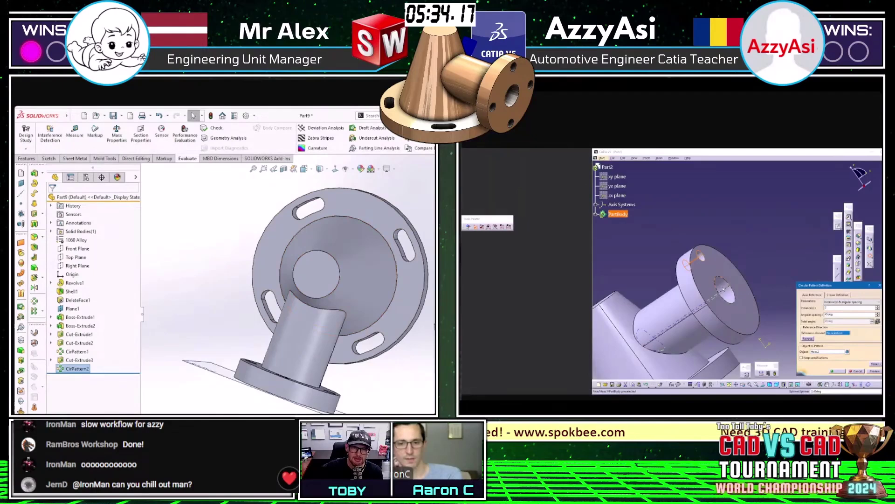
{"action": "left_click", "coordinate": [840, 303]}
{"action": "left_click", "coordinate": [840, 318]}
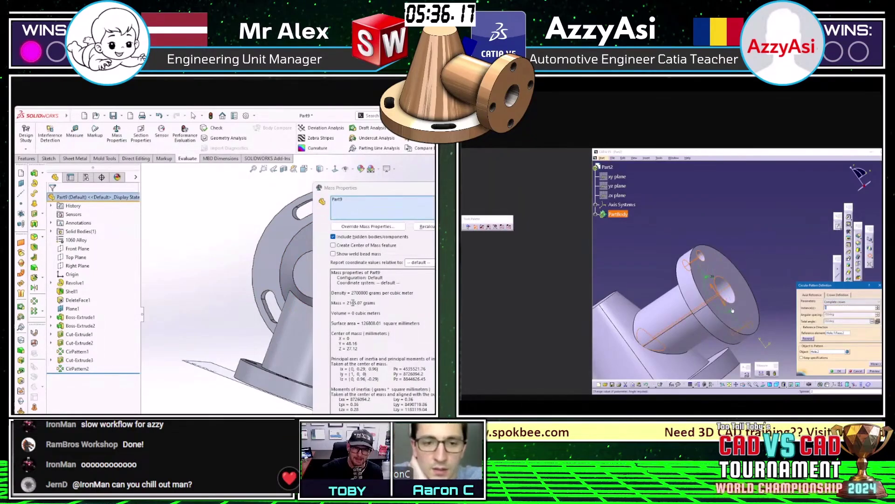
{"action": "triple_click", "coordinate": [353, 303]}
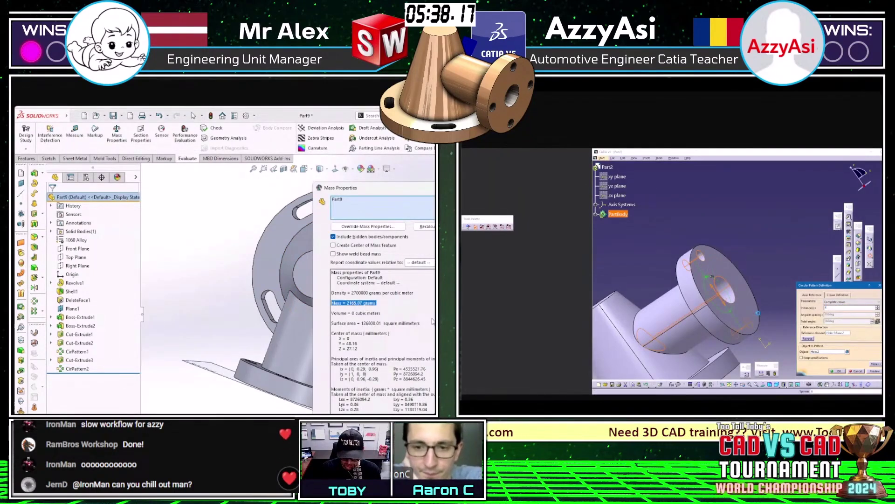
{"action": "key", "text": "alt+Tab"}
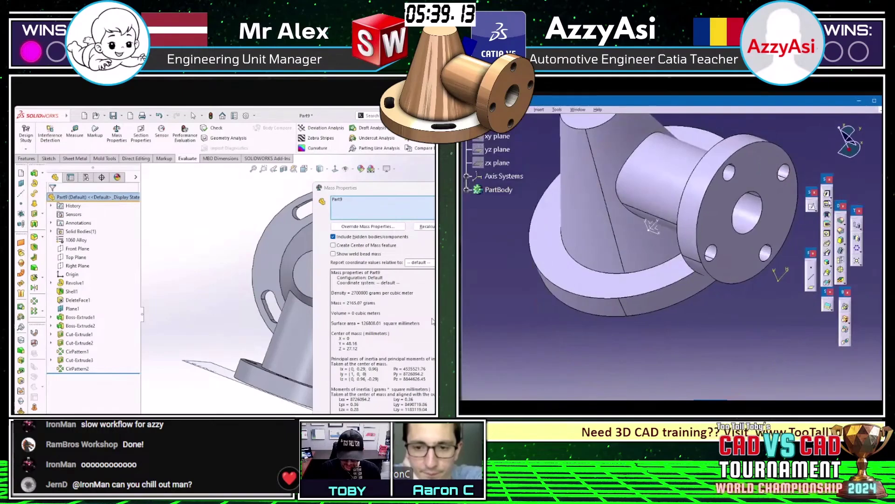
- In CATIA, sketch an arc slot centered on the cone axis on the base flange's upper face, and exit the sketch
{"action": "left_click", "coordinate": [813, 208]}
{"action": "left_click", "coordinate": [616, 294]}
{"action": "middle_click_drag", "start_coordinate": [742, 265], "coordinate": [719, 285]}
{"action": "key", "text": "Escape"}
{"action": "mouse_move", "coordinate": [135, 475]}
{"action": "left_mouse_down"}
{"action": "mouse_move", "coordinate": [136, 445]}
{"action": "mouse_move", "coordinate": [129, 453]}
{"action": "left_mouse_up"}
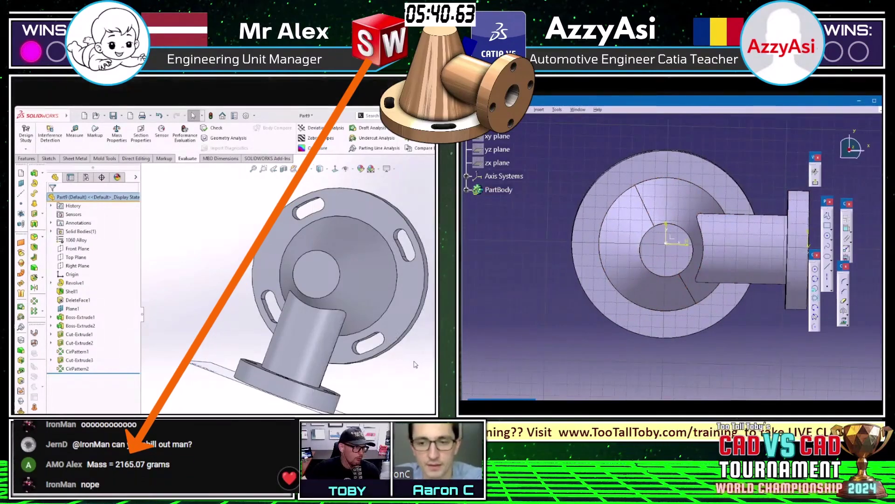
{"action": "middle_click_drag", "start_coordinate": [404, 365], "coordinate": [377, 396]}
{"action": "left_click", "coordinate": [592, 250]}
{"action": "left_click", "coordinate": [614, 217]}
{"action": "left_click", "coordinate": [625, 216]}
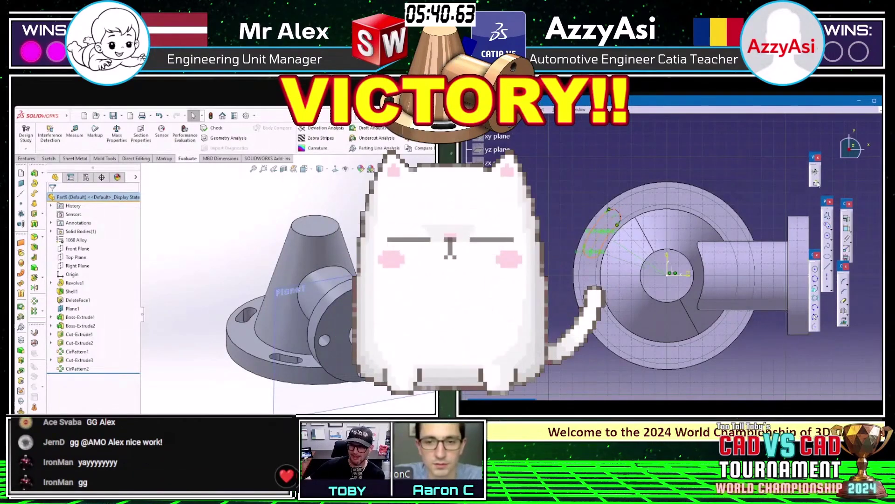
{"action": "left_click", "coordinate": [816, 182]}
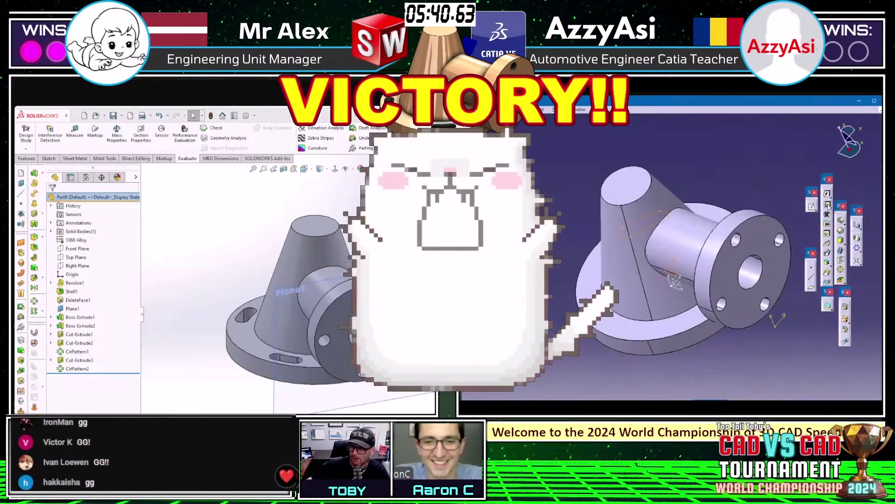
- Cut the sketched arc slot through the base flange with a Pocket in CATIA
{"action": "left_click", "coordinate": [828, 205]}
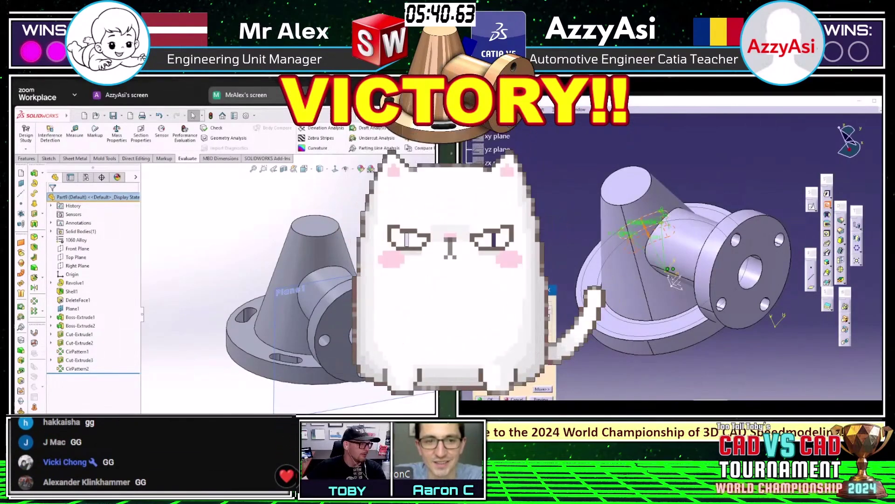
{"action": "middle_click_drag", "start_coordinate": [819, 315], "coordinate": [819, 364]}
{"action": "key", "text": "Return"}
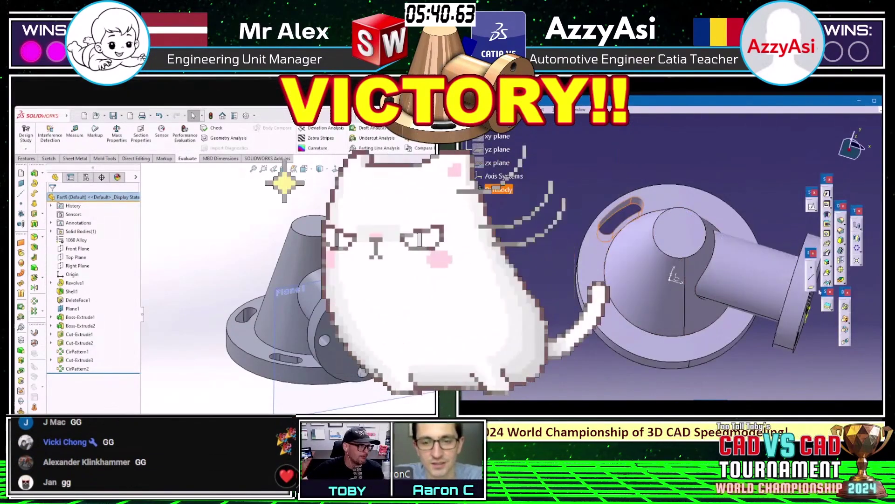
- In CATIA, circular-pattern the slot pocket with 4 instances around the base flange, using the cone as the reference
{"action": "left_click", "coordinate": [857, 250]}
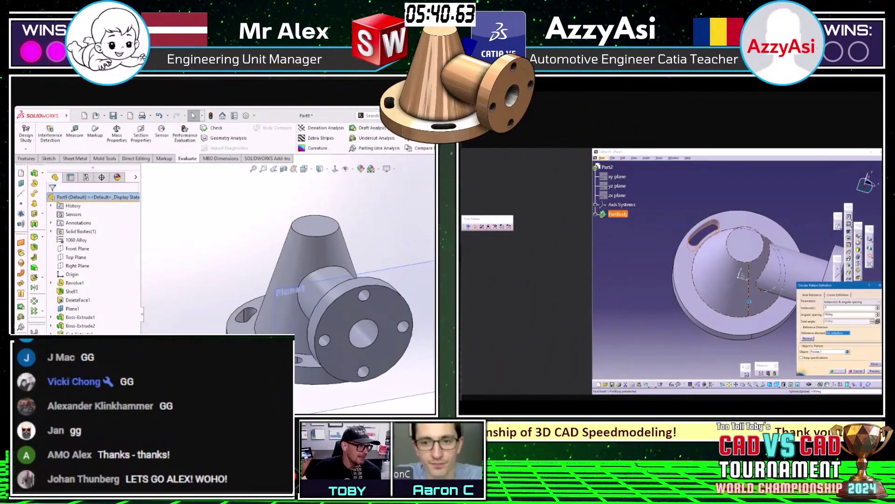
{"action": "left_click", "coordinate": [756, 299]}
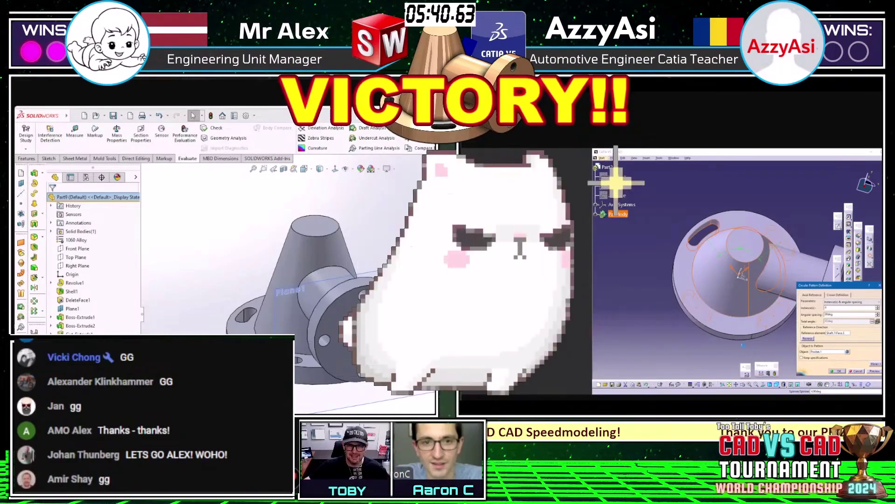
{"action": "left_click", "coordinate": [838, 371]}
{"action": "middle_click_drag", "start_coordinate": [646, 321], "coordinate": [613, 240]}
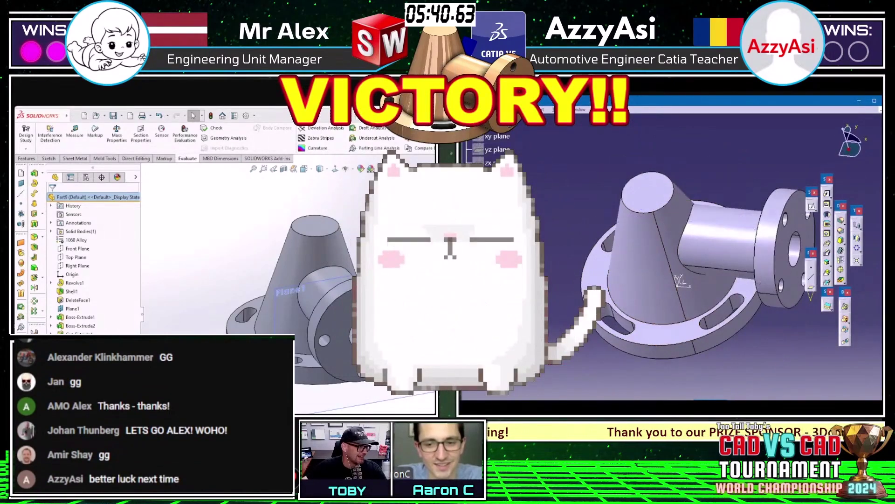